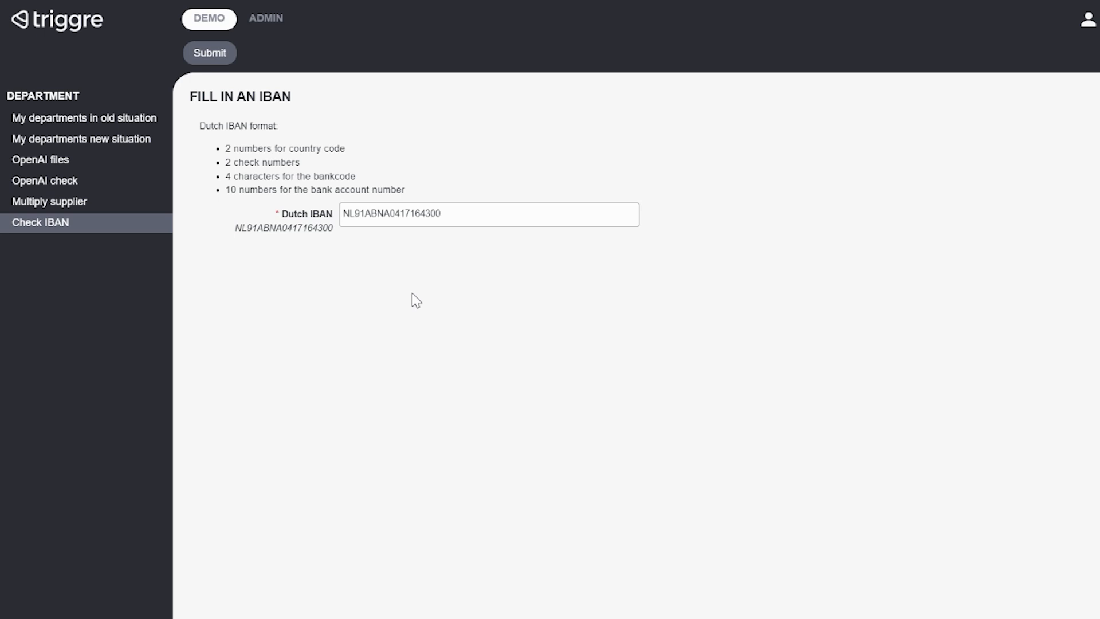
Step: Submit the Dutch IBAN with its final digit removed to test the validation, and restore the digit
left_click(461, 207)
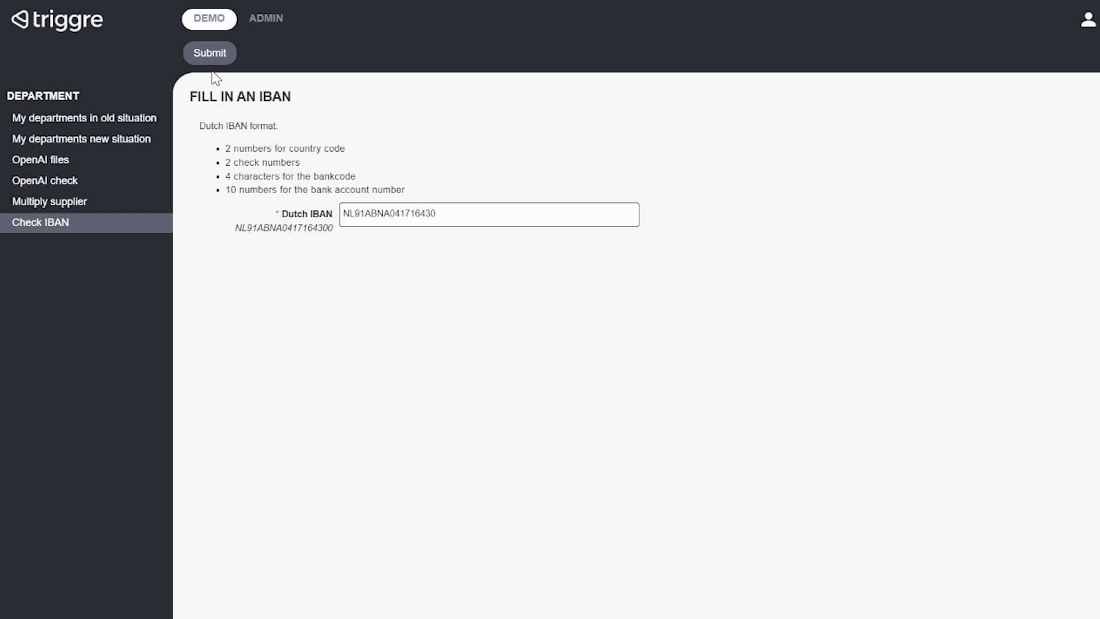
left_click(211, 54)
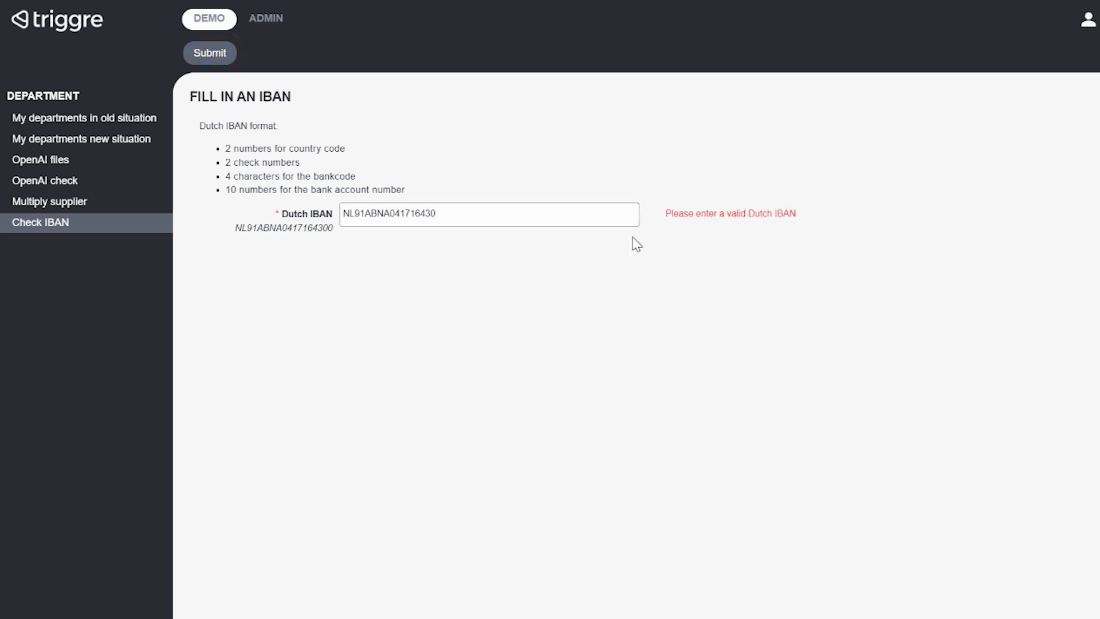
left_click_drag(679, 215, 772, 225)
left_click(771, 277)
left_click(539, 215)
type("0")
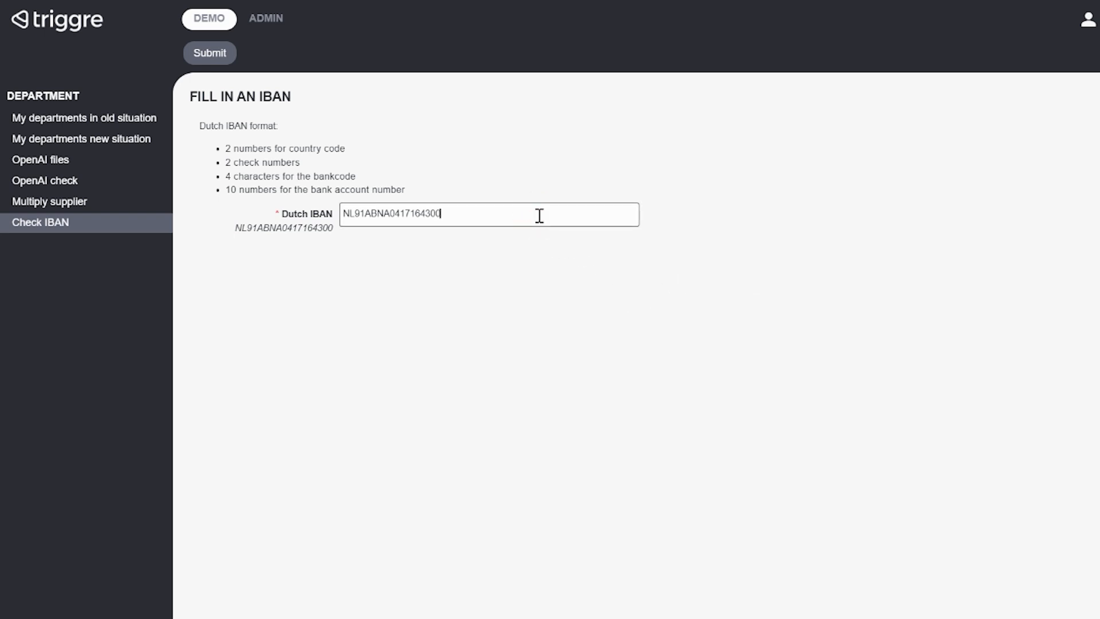
Step: Replace the second letter of the IBAN's bank code with 0 and submit the form to test the validation
left_click(378, 213)
key("BackSpace")
type("0")
left_click(202, 55)
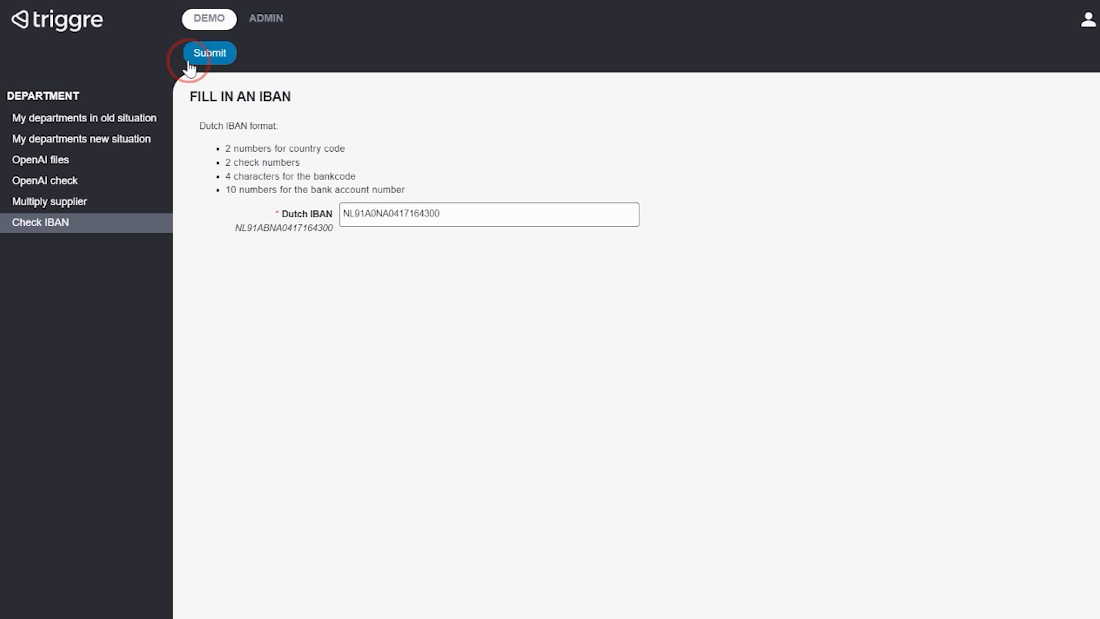
left_click(678, 218)
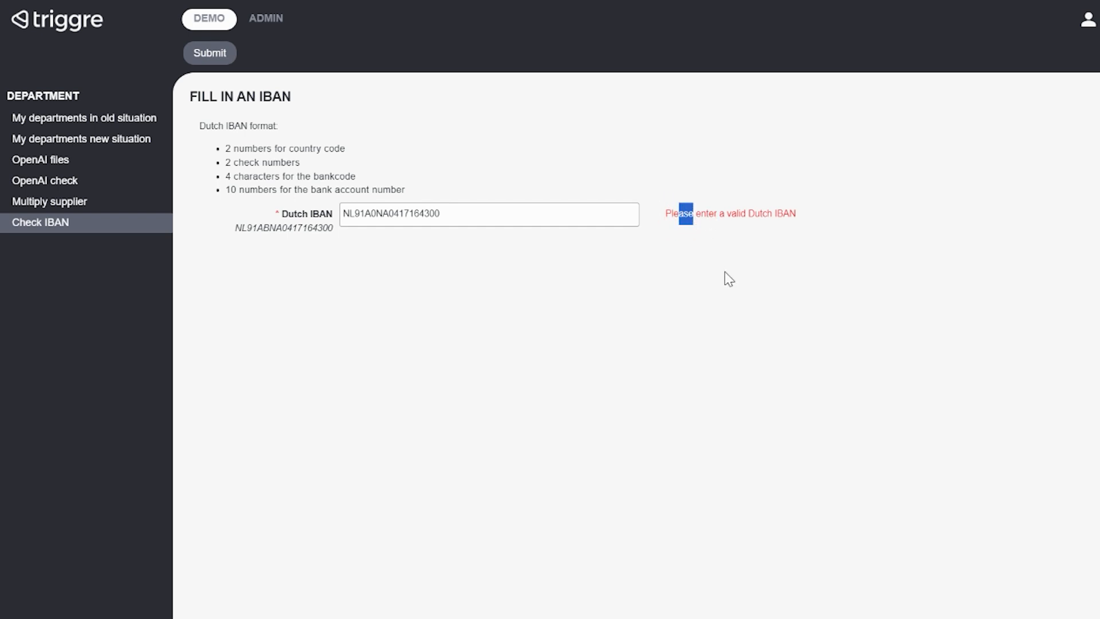
Step: Restore the letter B in the IBAN's bank code and submit the form
left_click(376, 213)
key("BackSpace")
type("B")
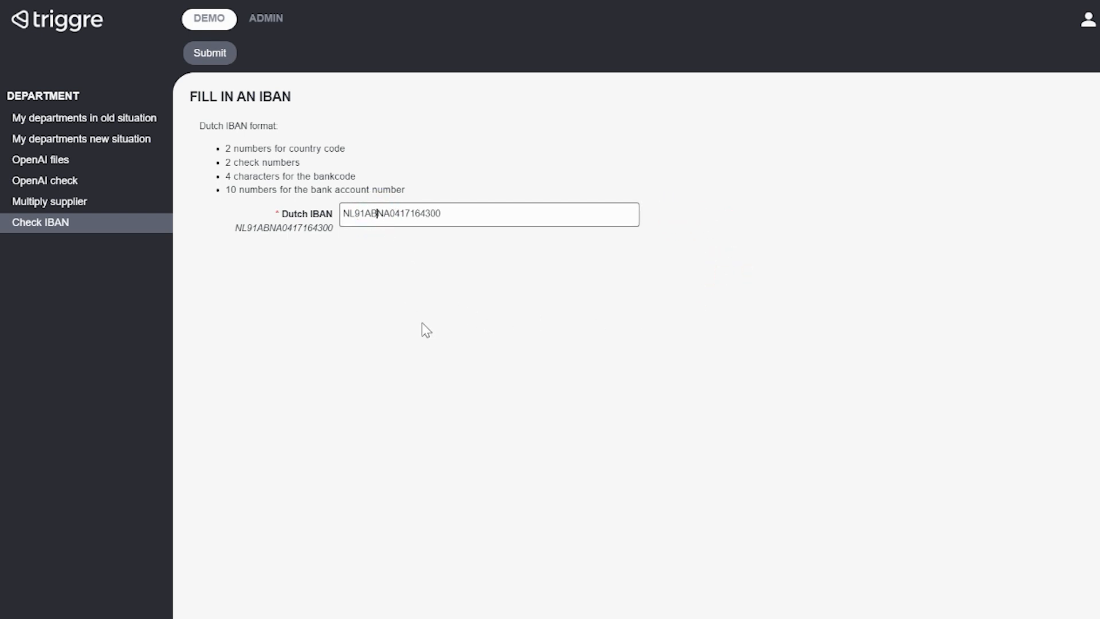
left_click(205, 64)
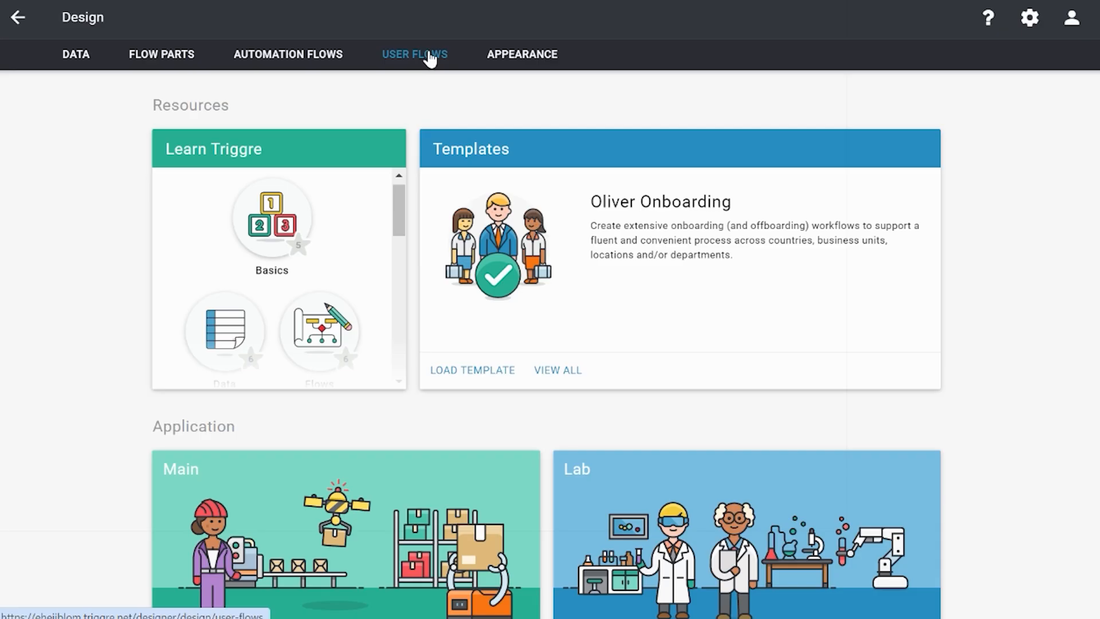
Step: Open the Check IBAN user flow in the designer and open its Fill in an IBAN page
left_click(431, 58)
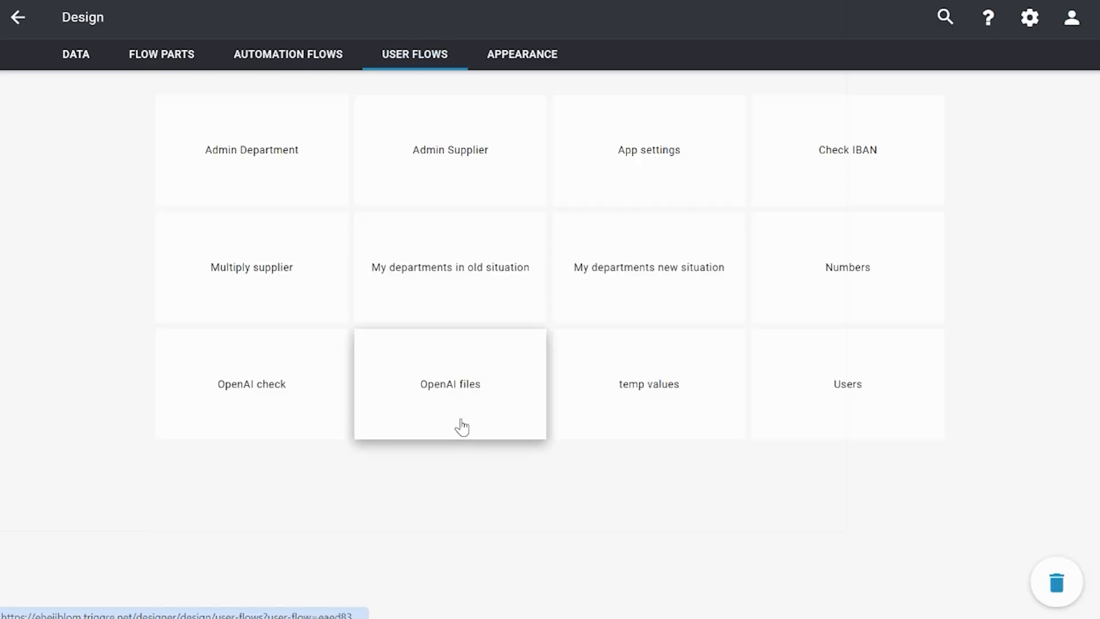
left_click(887, 189)
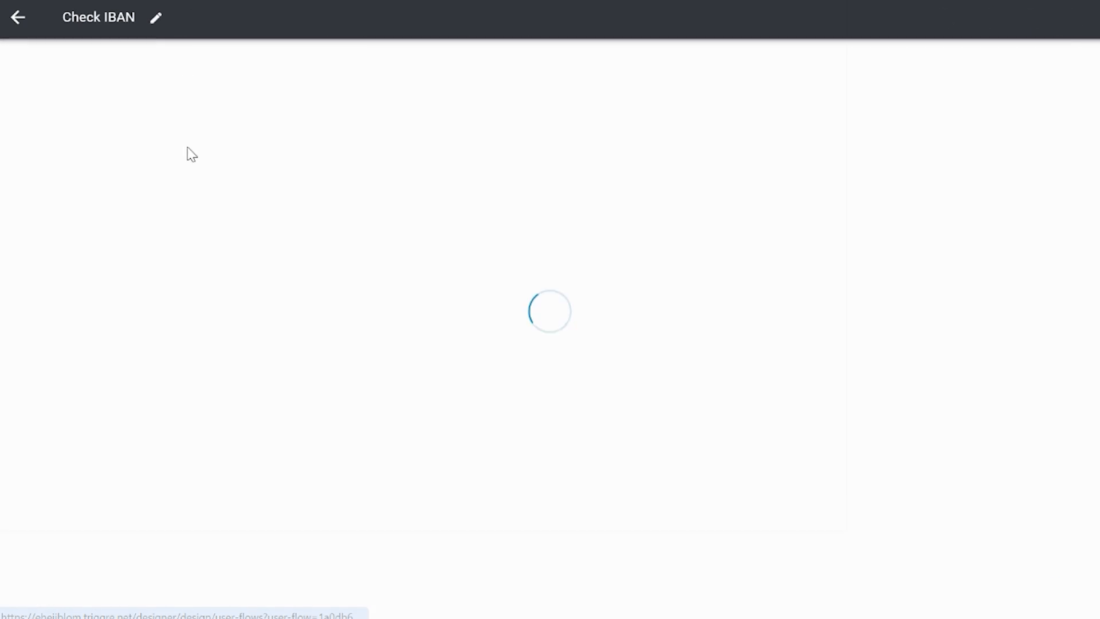
left_click_drag(212, 267, 260, 273)
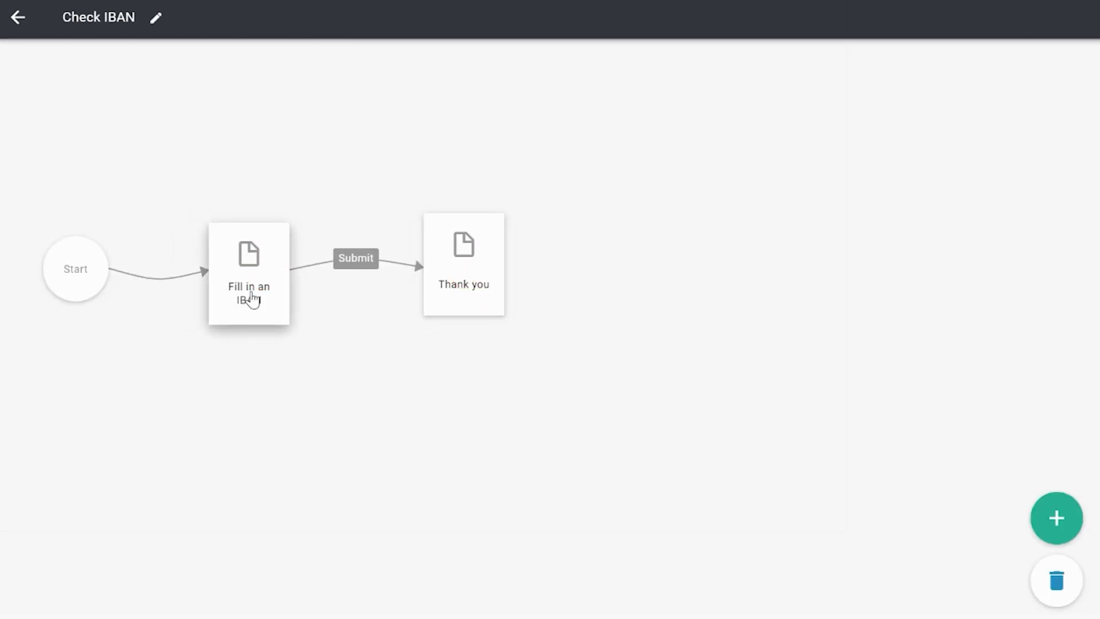
left_click(252, 297)
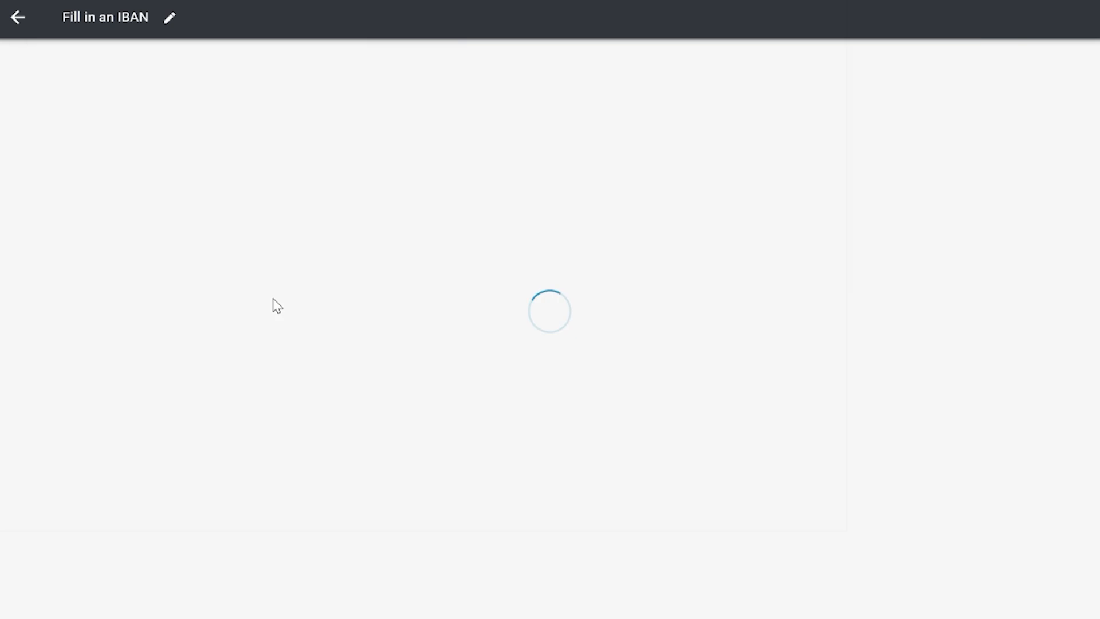
Step: Open the Dutch IBAN field's settings and advance to its validation rule, keeping all existing options
left_click(591, 273)
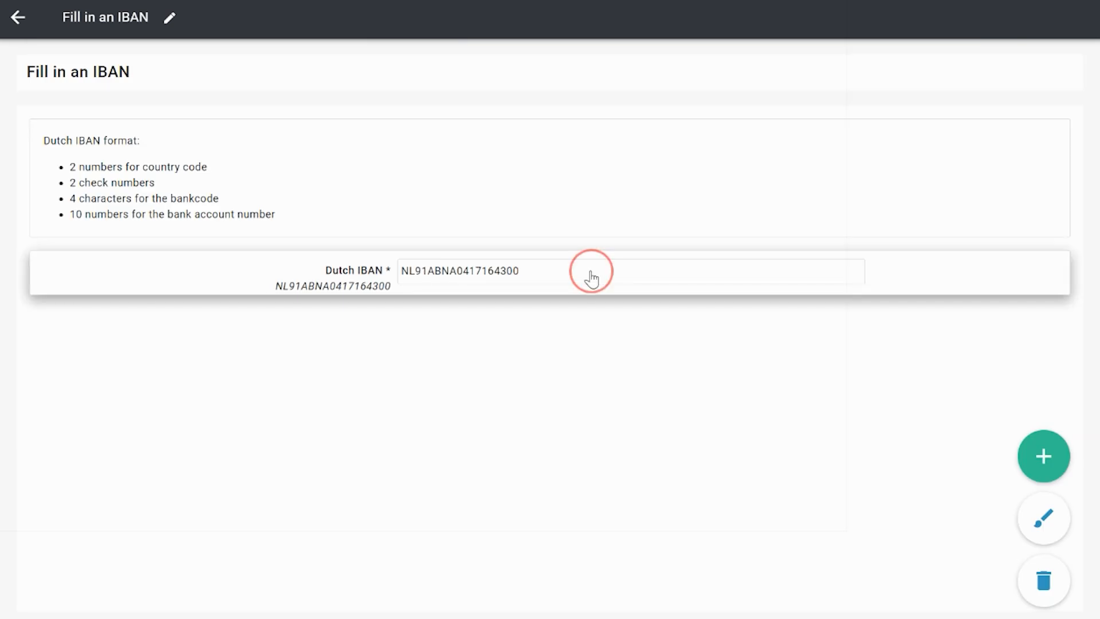
left_click(590, 274)
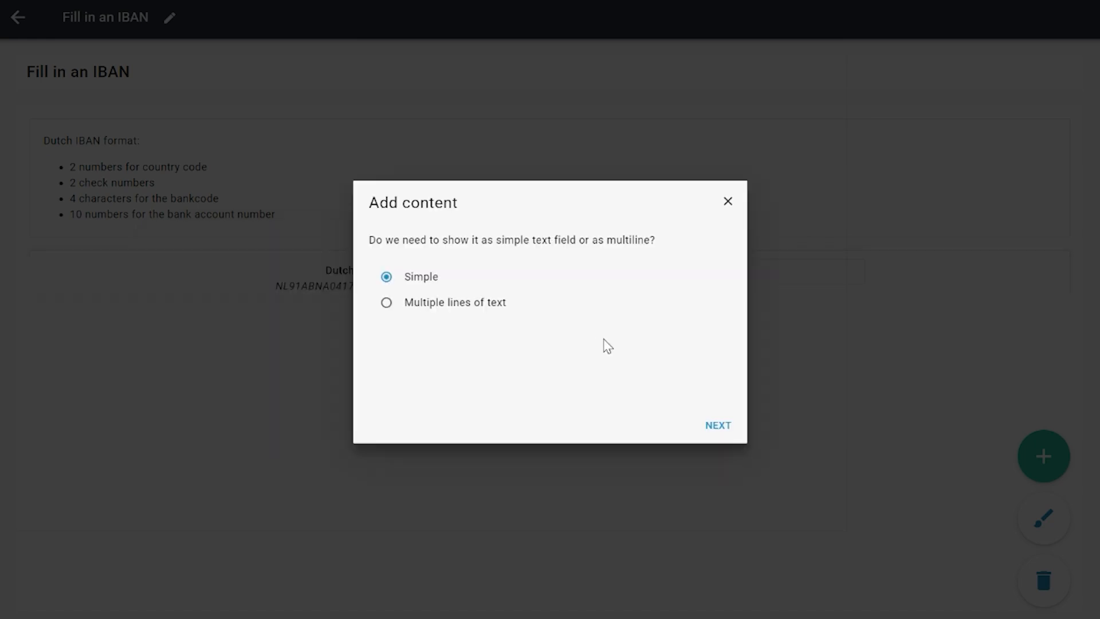
left_click(718, 425)
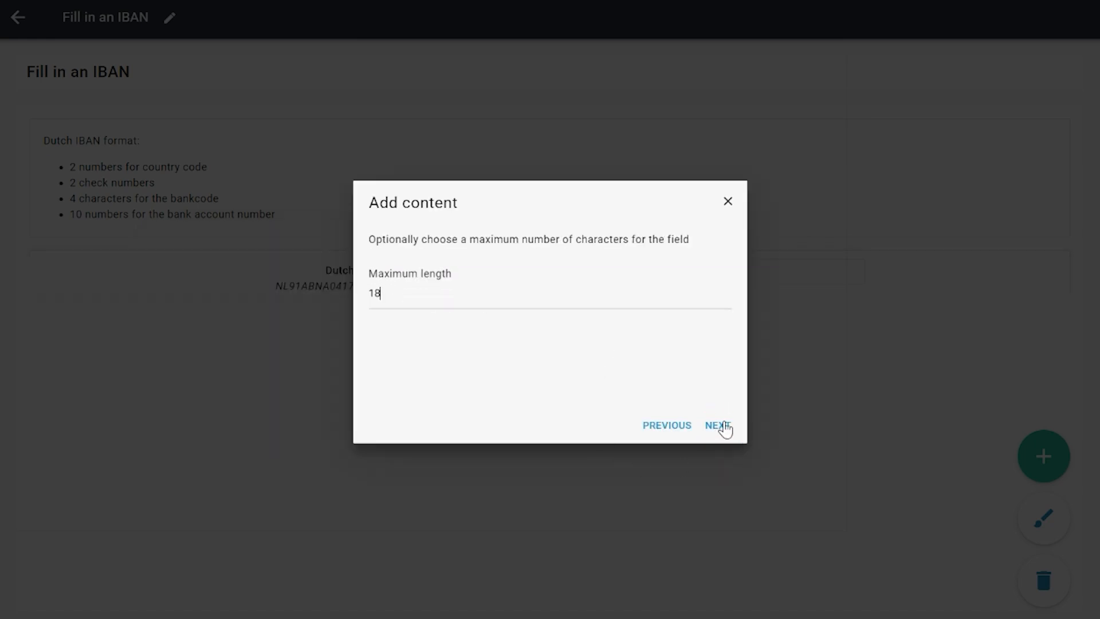
left_click(718, 425)
left_click(718, 425)
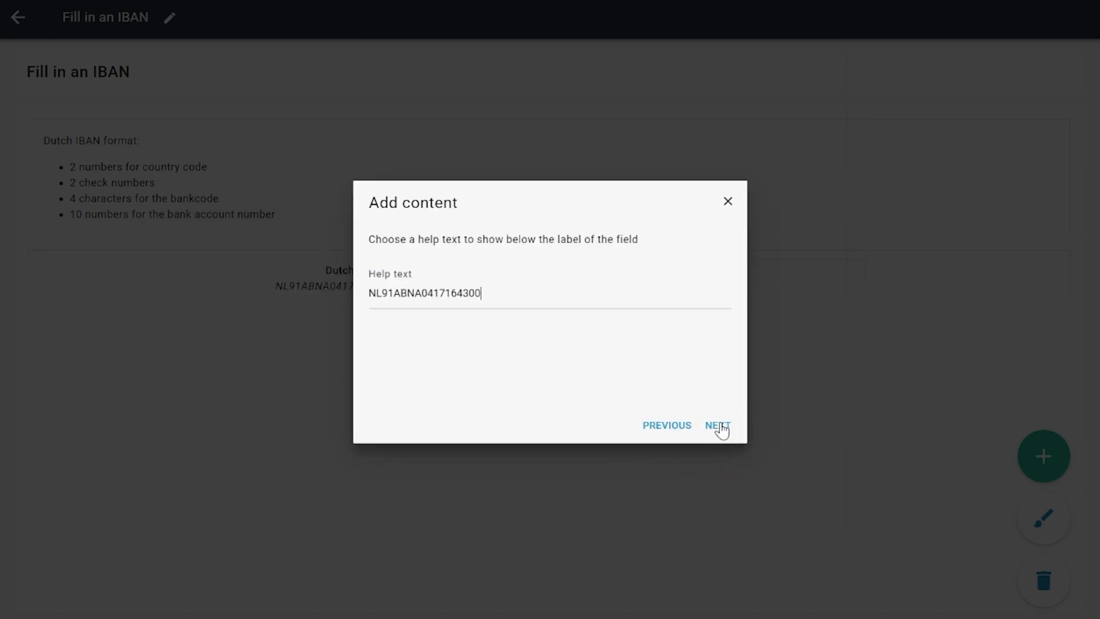
left_click(718, 426)
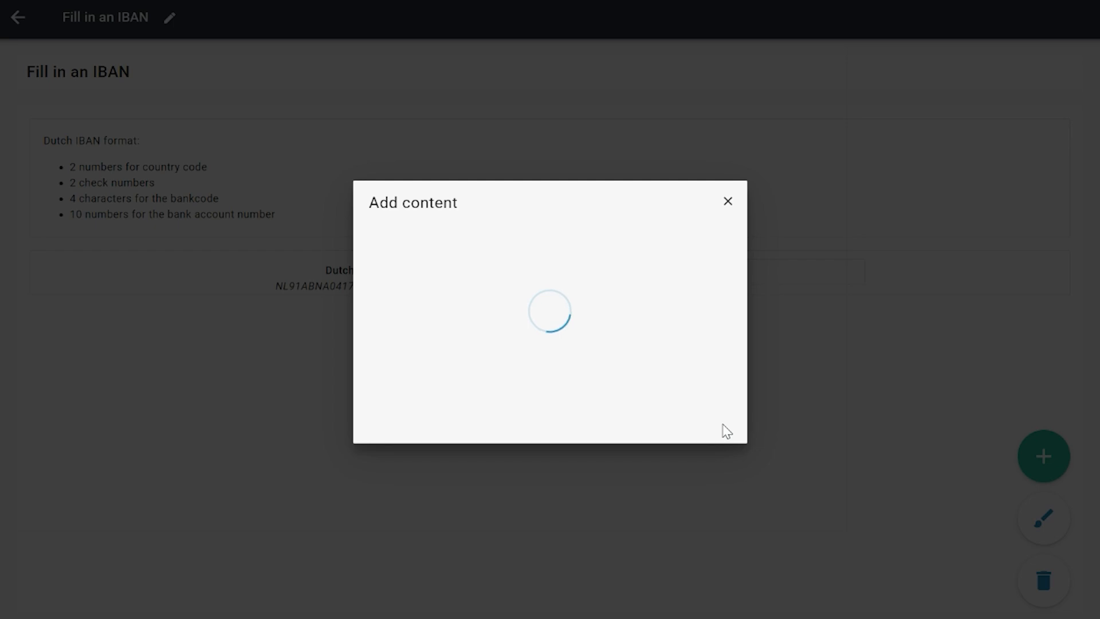
left_click(716, 431)
left_click(718, 427)
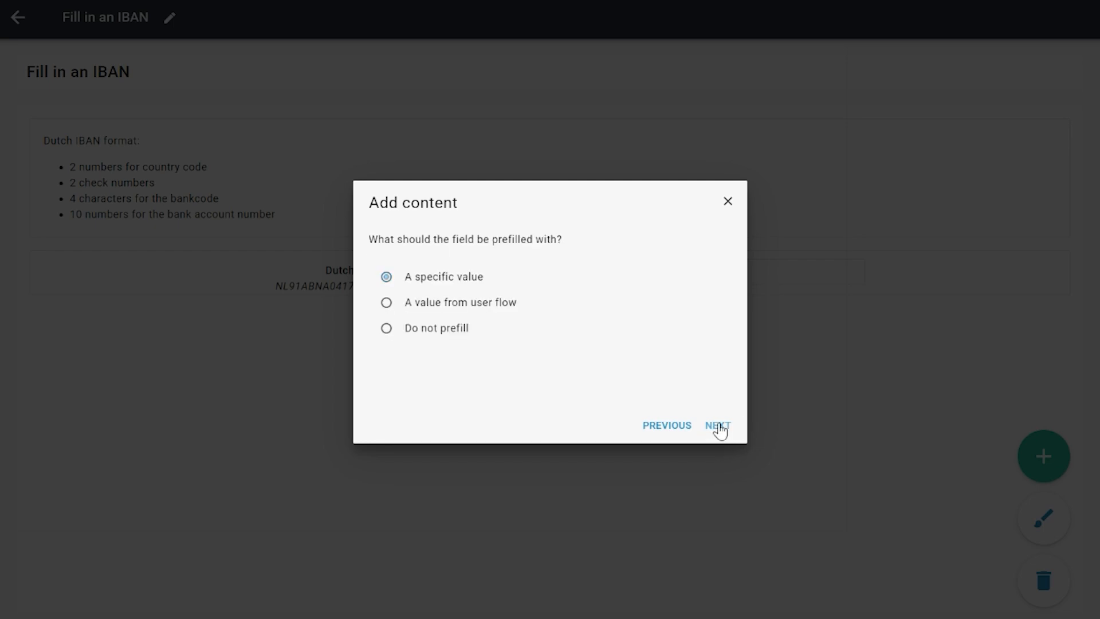
left_click(719, 427)
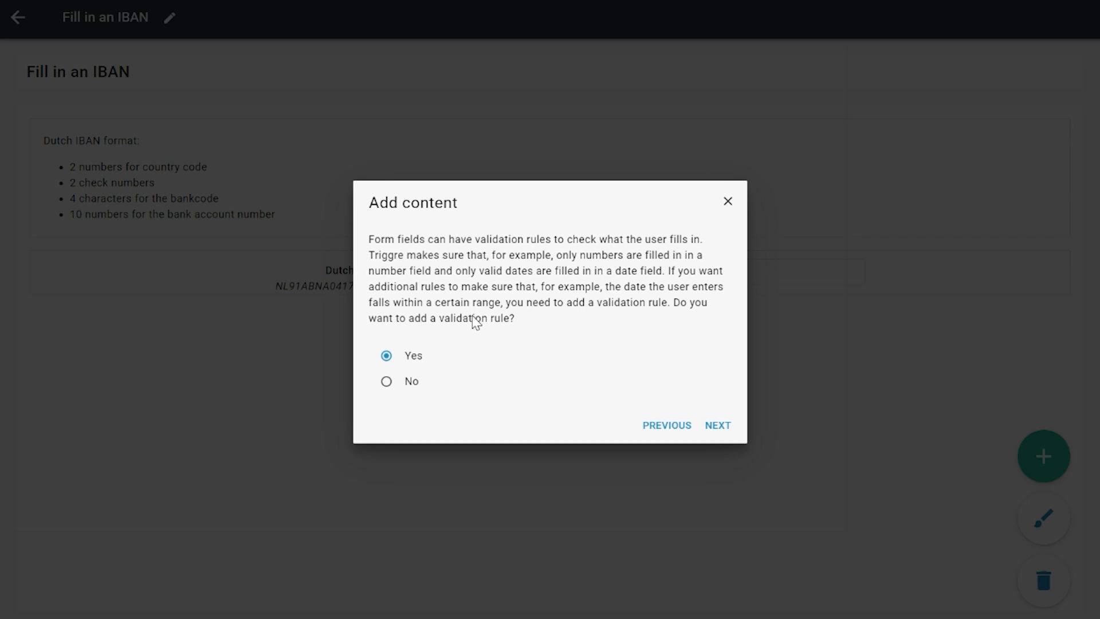
left_click(719, 427)
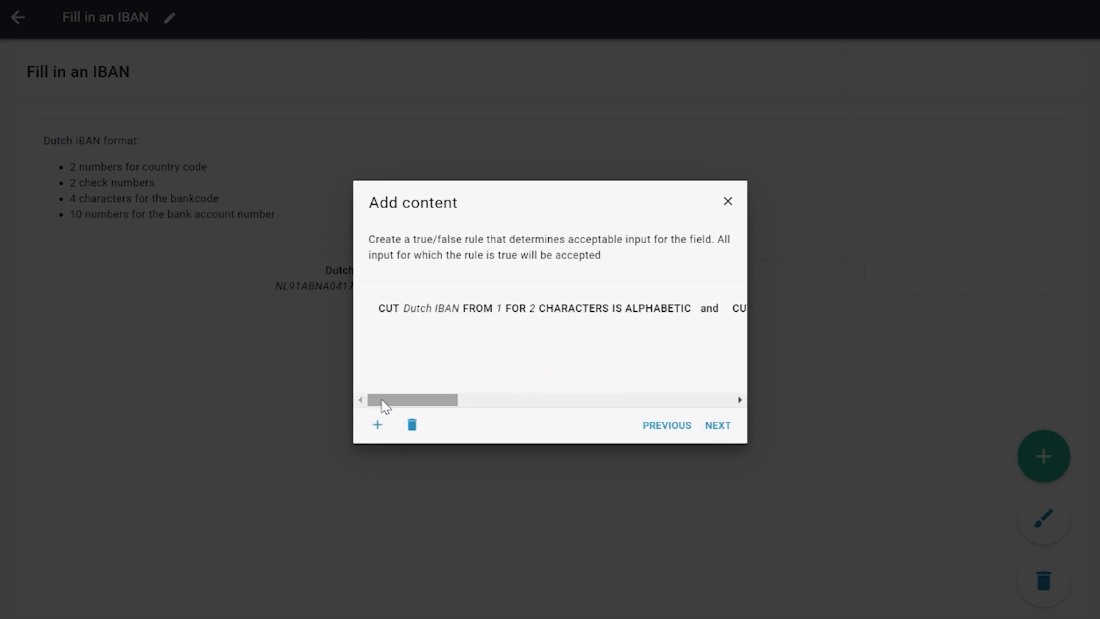
Step: Examine the validation rule's first condition, covering the two country-code characters of the Dutch IBAN
left_click(442, 310)
mouse_move(428, 400)
left_mouse_down()
mouse_move(466, 405)
mouse_move(434, 400)
left_mouse_up()
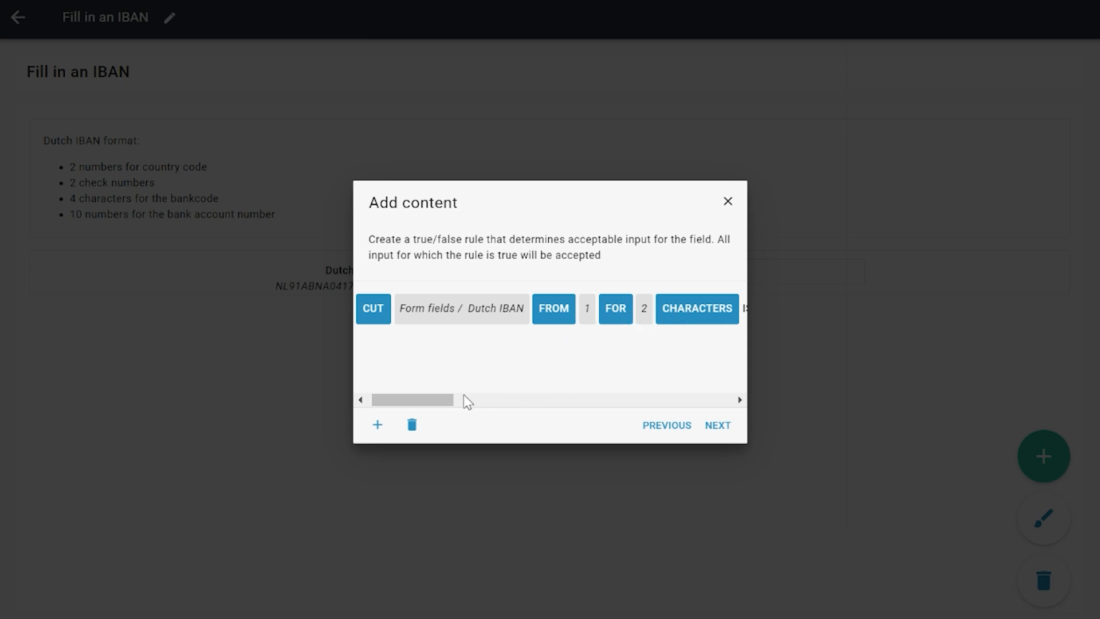
left_click_drag(441, 400, 448, 400)
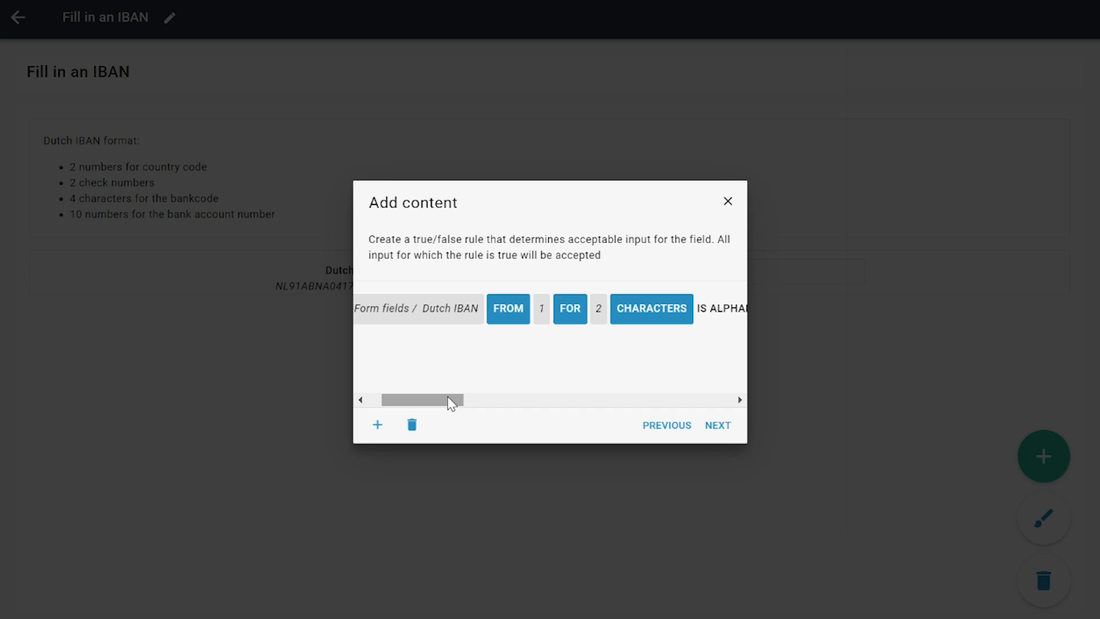
left_click_drag(451, 403, 493, 414)
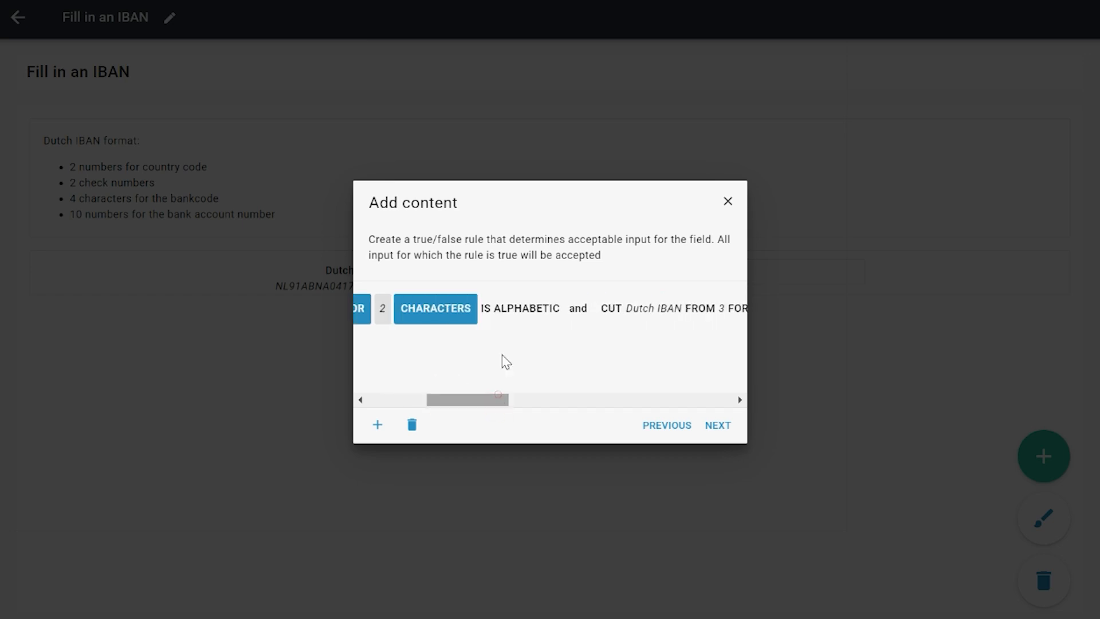
left_click(509, 322)
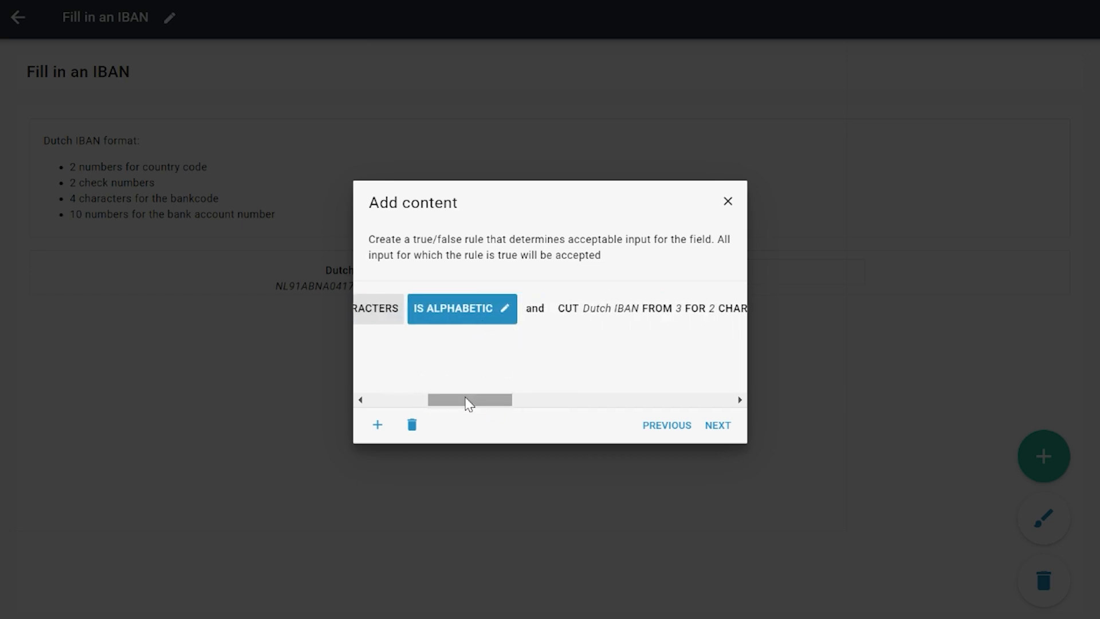
mouse_move(467, 400)
left_mouse_down()
mouse_move(460, 408)
mouse_move(493, 401)
left_mouse_up()
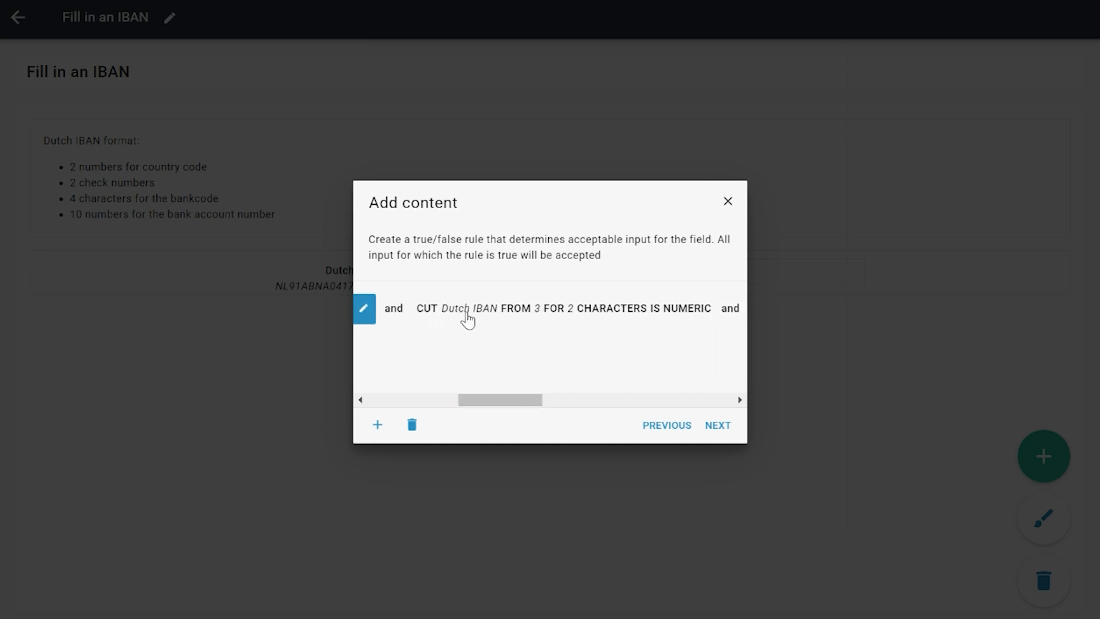
Step: Examine the validation rule's second condition, covering the two check digits that start at character 3
left_click(549, 314)
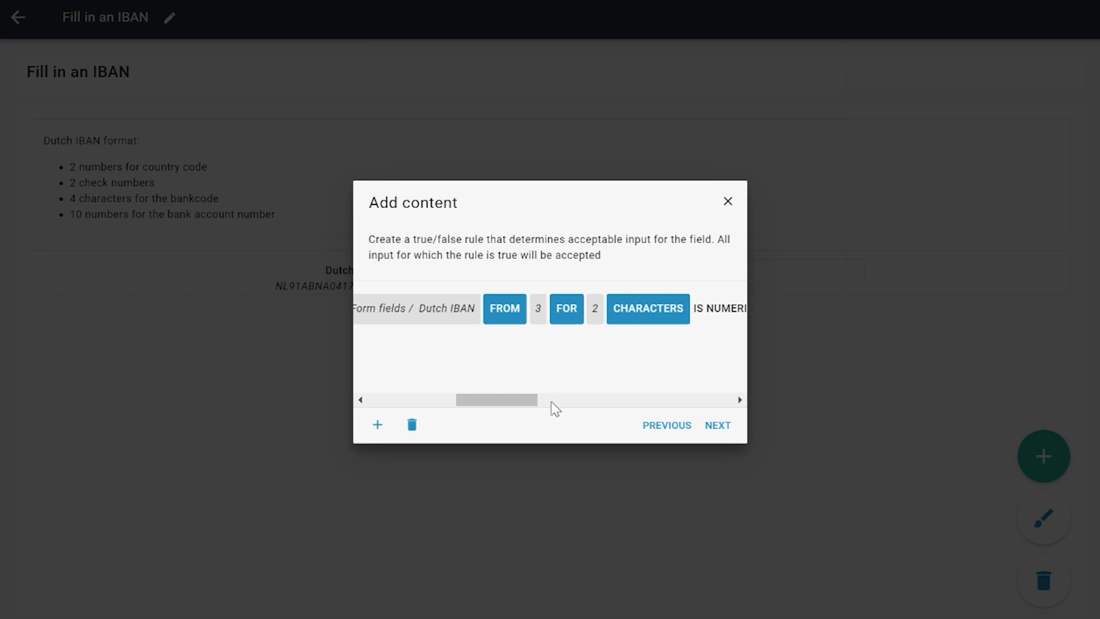
left_click_drag(509, 397, 538, 396)
left_click(588, 308)
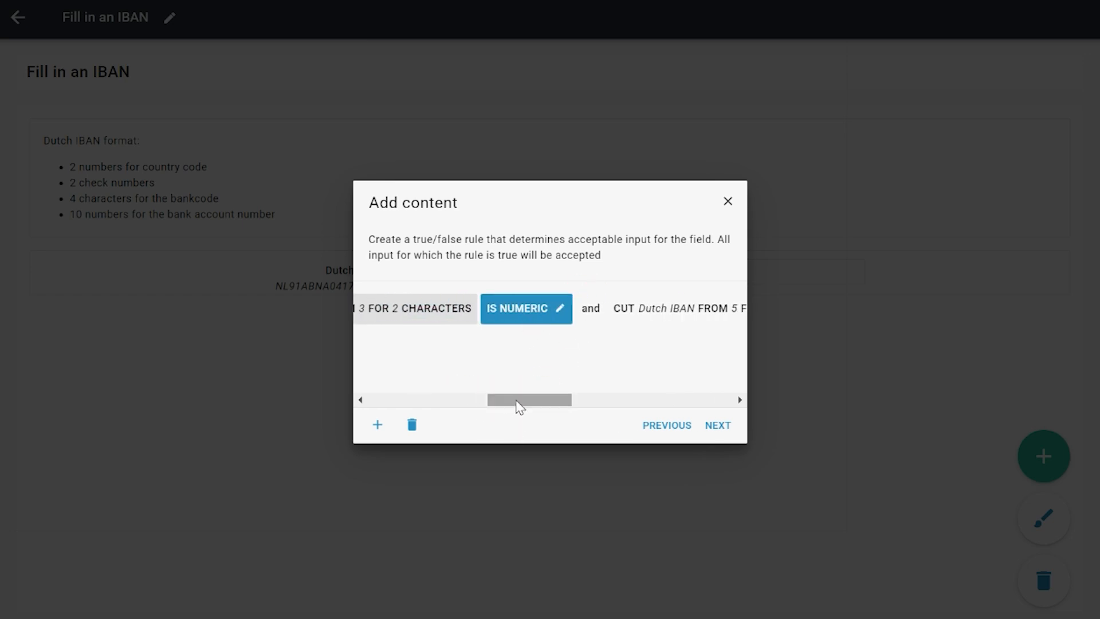
left_click_drag(517, 400, 459, 401)
left_click(424, 310)
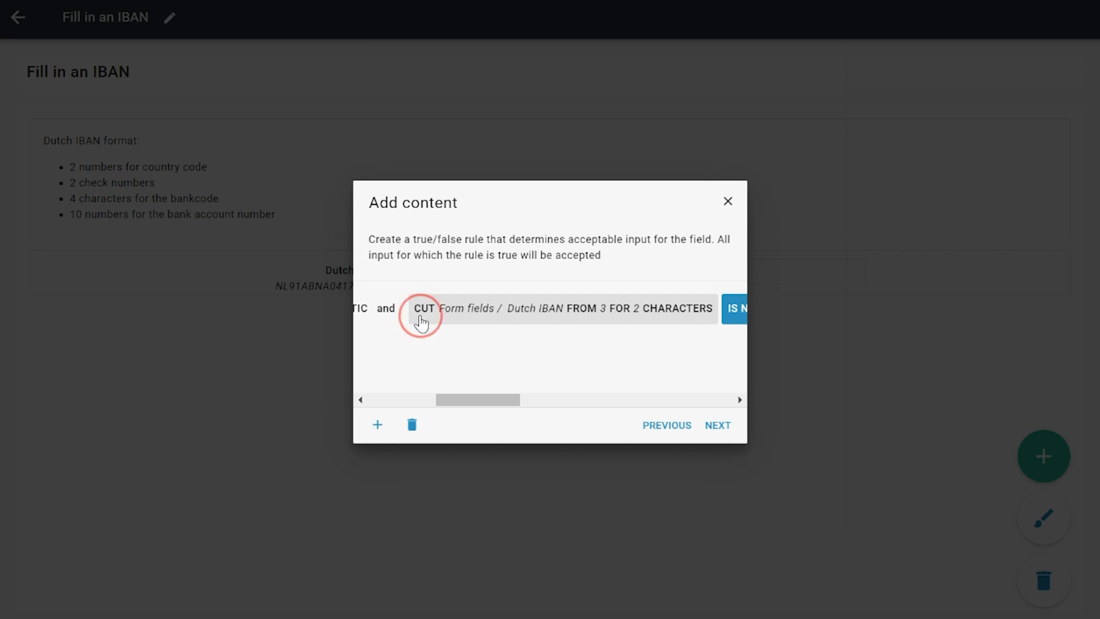
left_click_drag(515, 401, 552, 401)
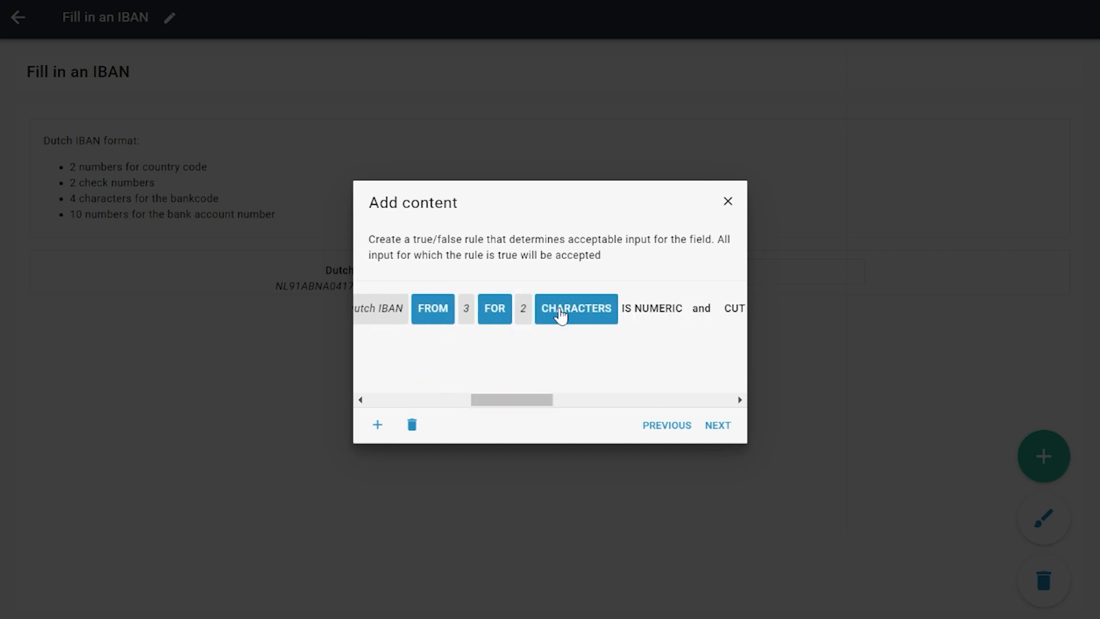
Step: Examine the rule's conditions for the account number and total length, and proceed to the message for invalid input
left_click_drag(524, 400, 649, 404)
left_click(465, 310)
left_click(462, 308)
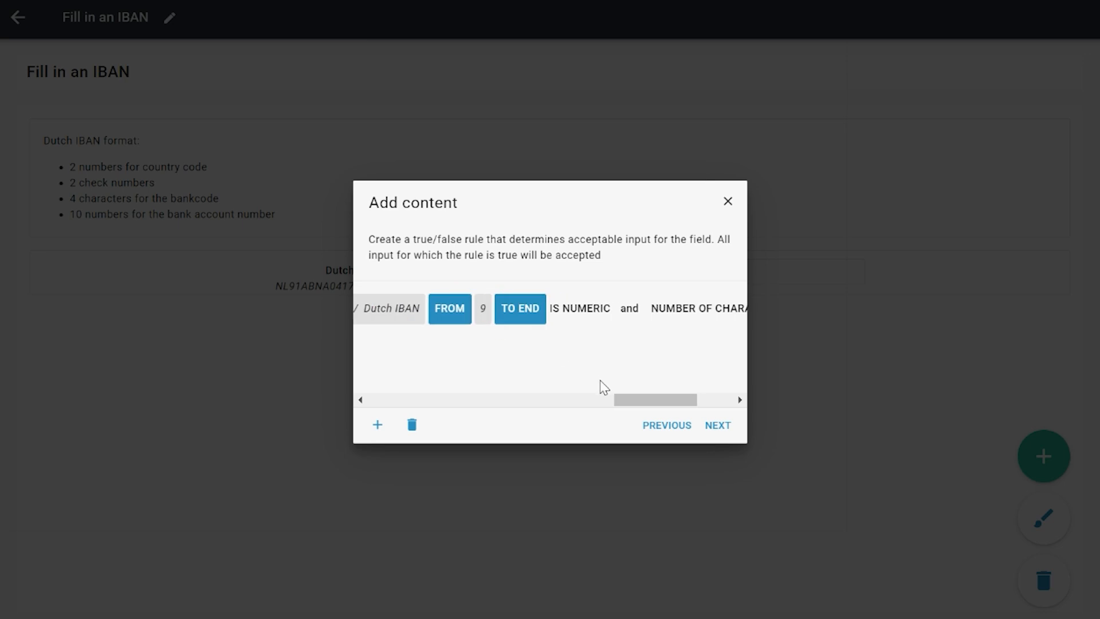
left_click_drag(657, 399, 624, 398)
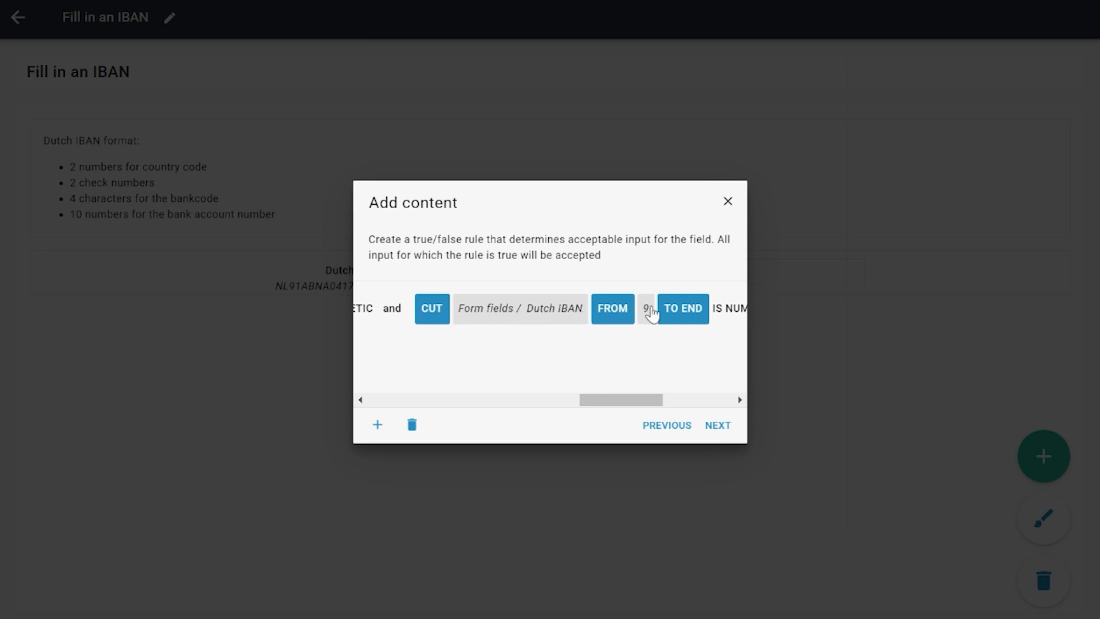
left_click_drag(624, 400, 710, 399)
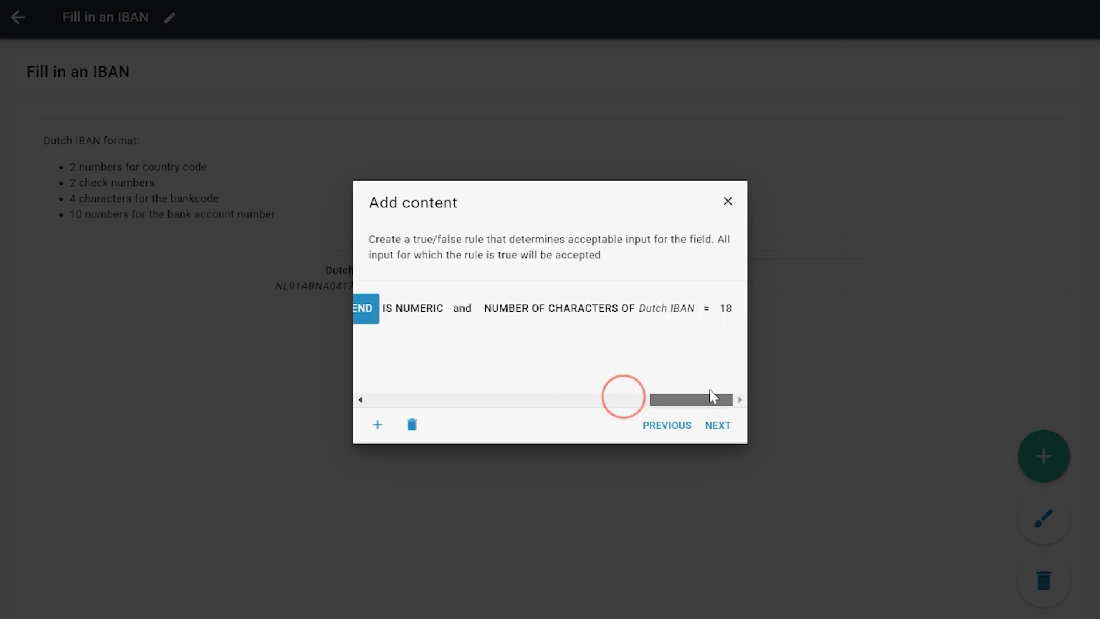
left_click(592, 318)
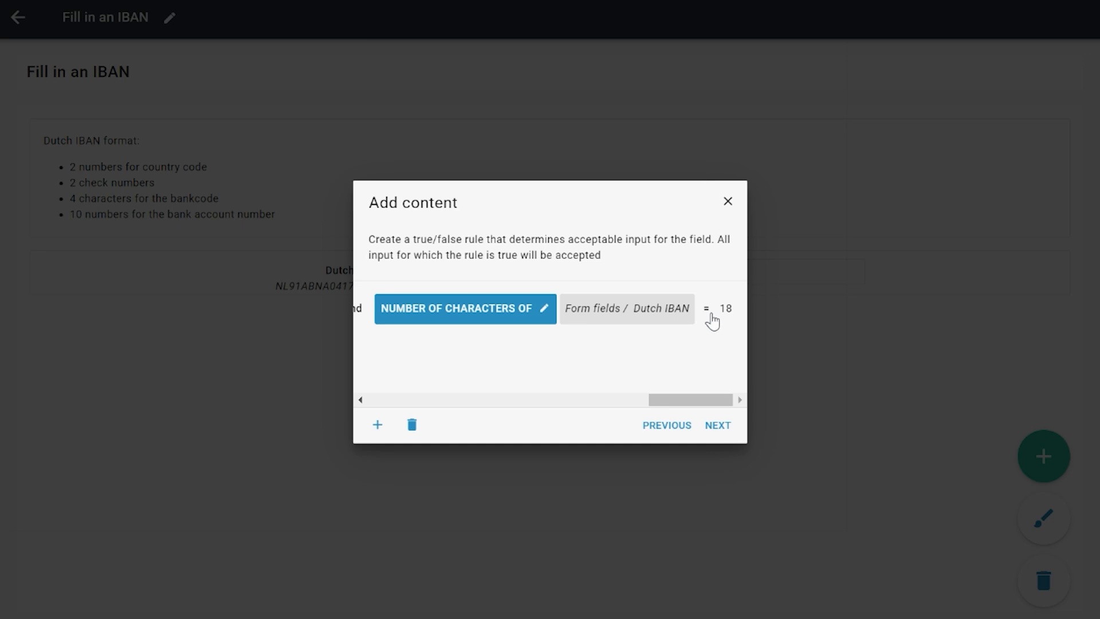
left_click(713, 431)
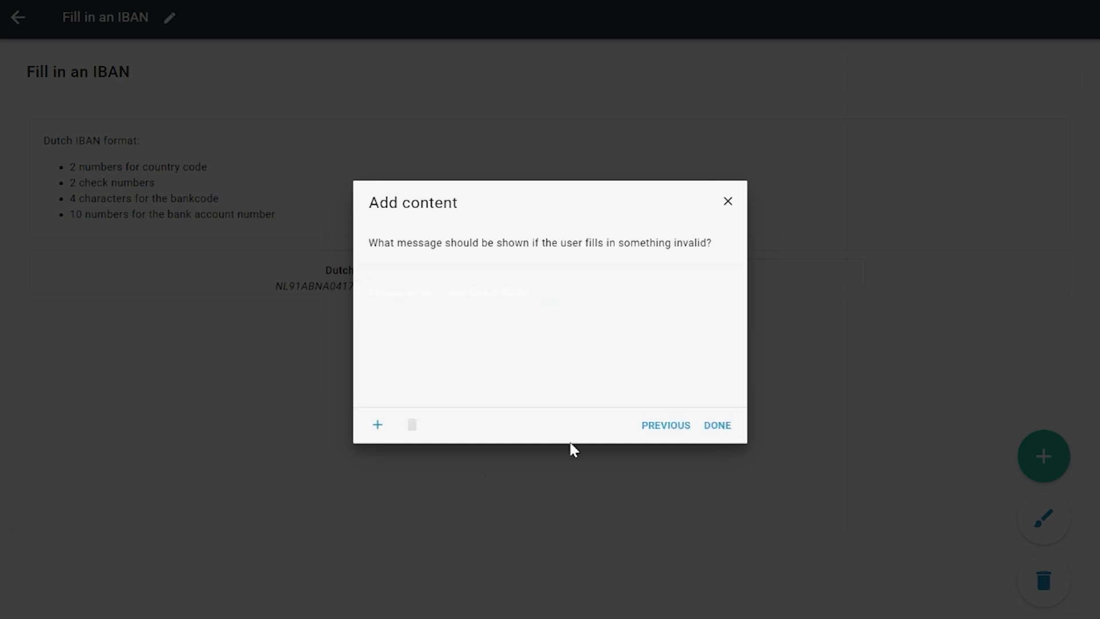